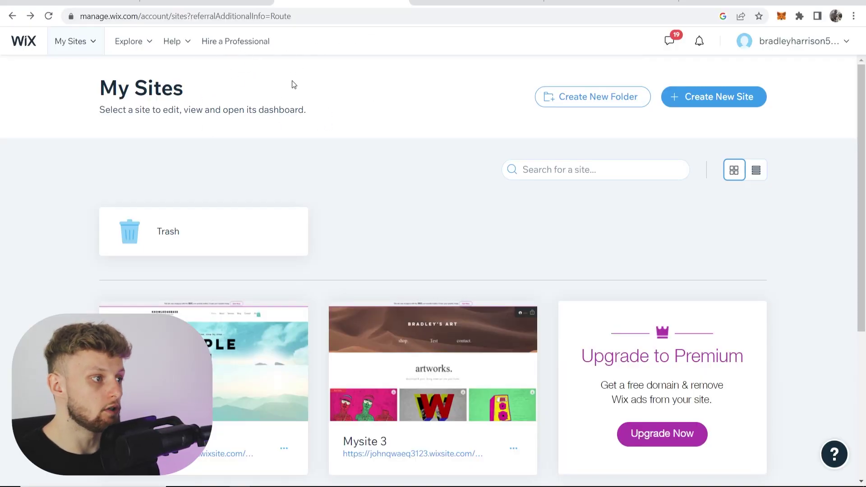
- Select My Site 1 on My Sites and open its Home page in the Wix Editor
left_click_drag(102, 90, 272, 84)
left_click(275, 85)
scroll(298, 117, "down", 3)
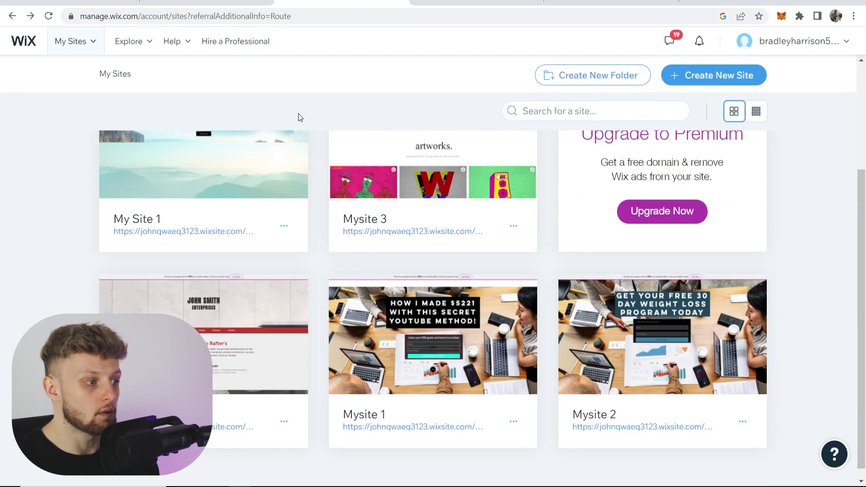
mouse_move(226, 159)
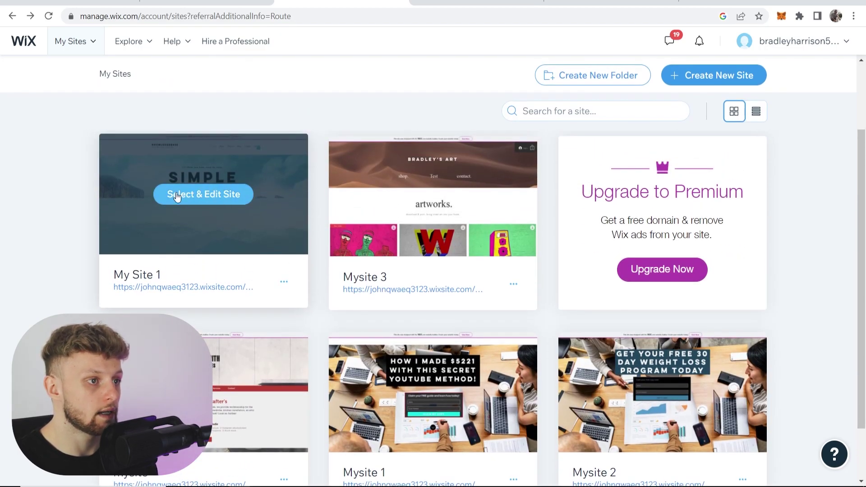
left_click(178, 197)
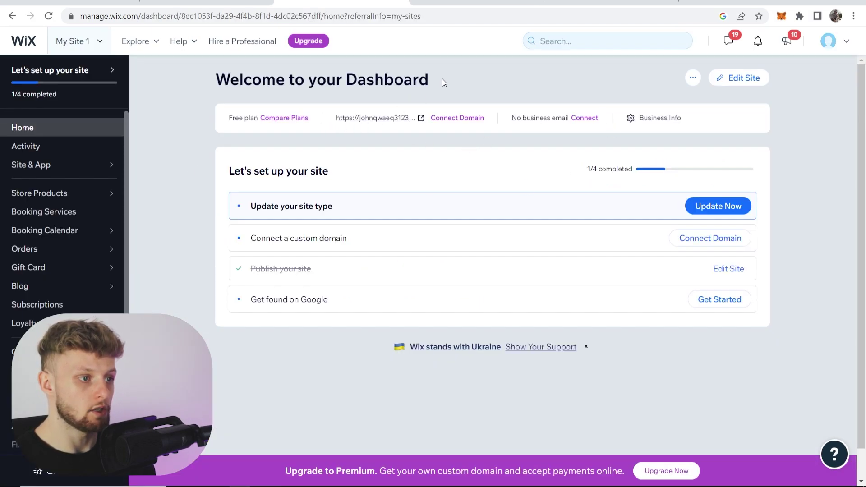
left_click_drag(441, 81, 171, 89)
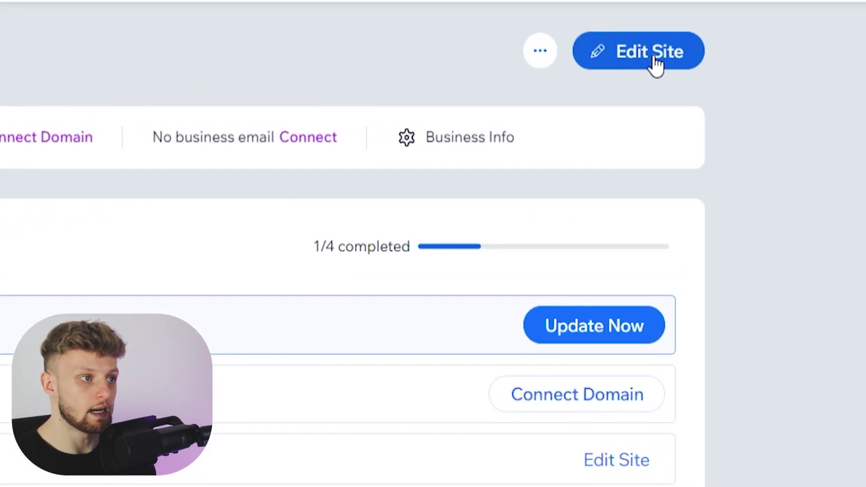
left_click(745, 80)
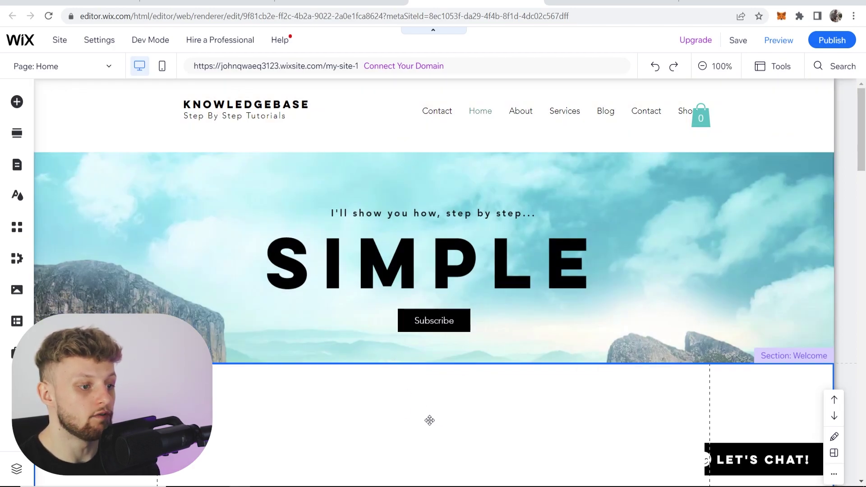
- Switch to the Amazon Associates page and look over its Recommend Products headline
left_click(586, 2)
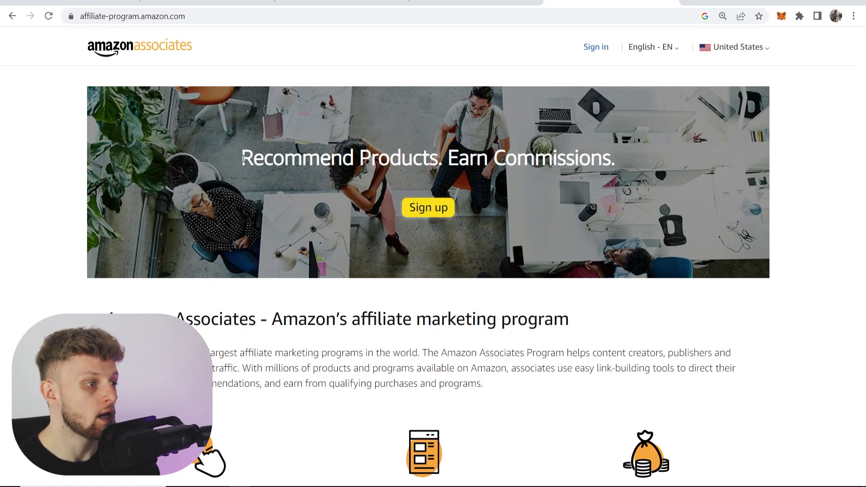
left_click_drag(244, 159, 624, 145)
left_click(619, 171)
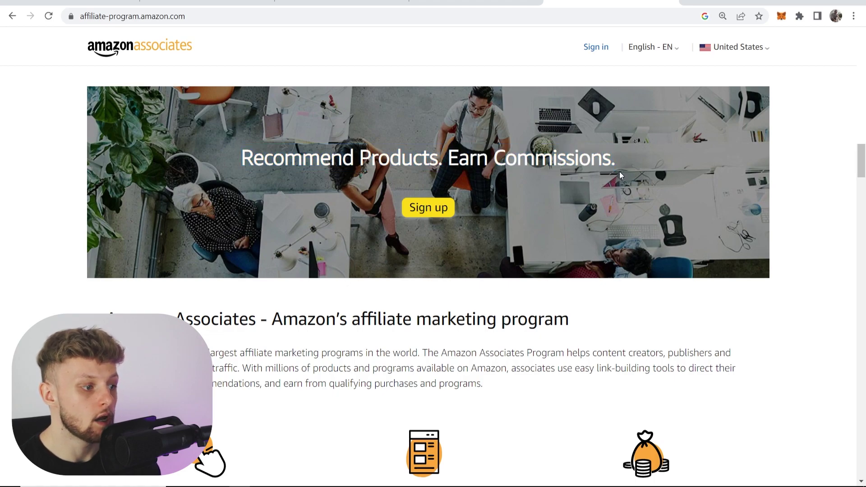
scroll(619, 173, "down", 3)
scroll(619, 176, "down", 3)
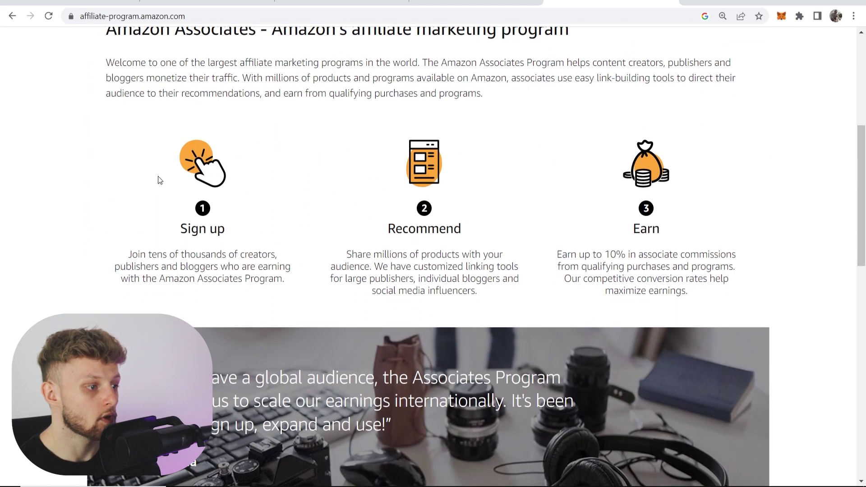
- Review the Sign up, Recommend and 'Earn up to 10%' steps, then start signing up
left_click_drag(174, 232, 222, 228)
left_click_drag(384, 229, 489, 217)
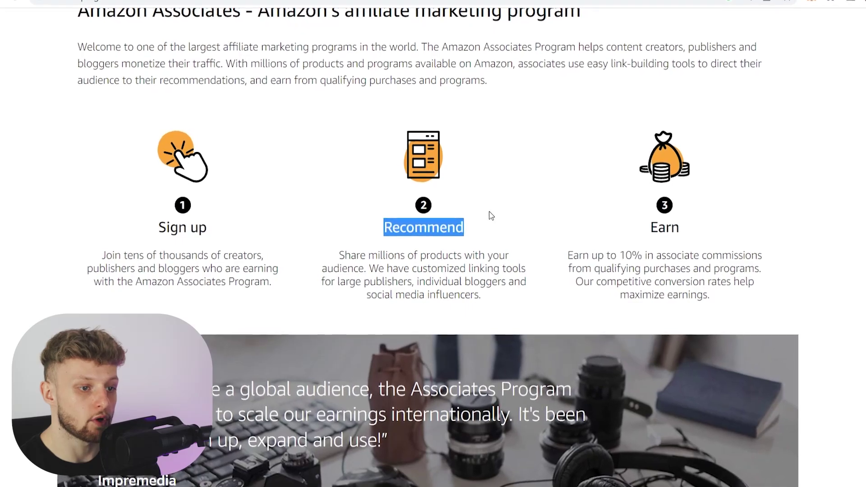
left_click(618, 225)
left_click_drag(633, 223, 690, 226)
left_click_drag(570, 255, 647, 256)
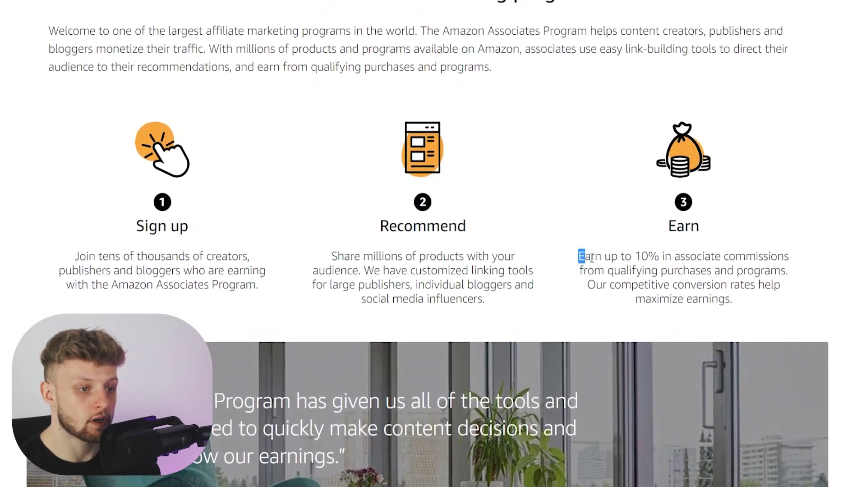
left_click(651, 218)
scroll(646, 223, "up", 6)
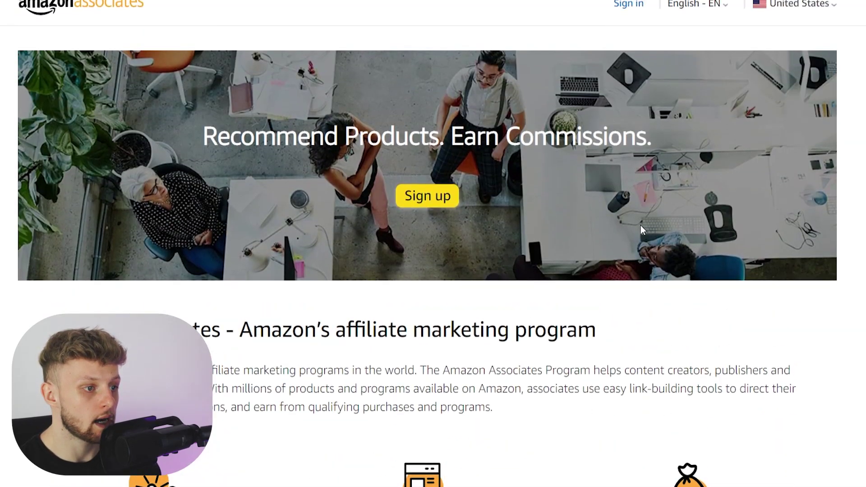
left_click(427, 206)
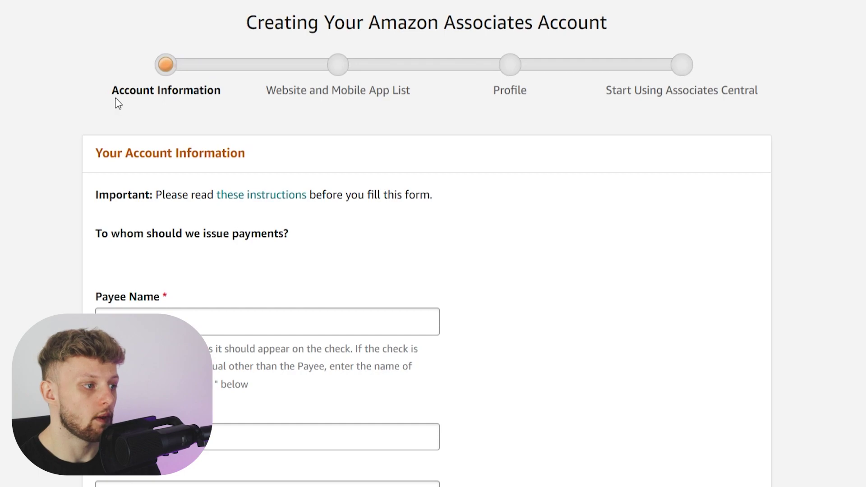
left_click_drag(114, 93, 226, 94)
left_click(220, 85)
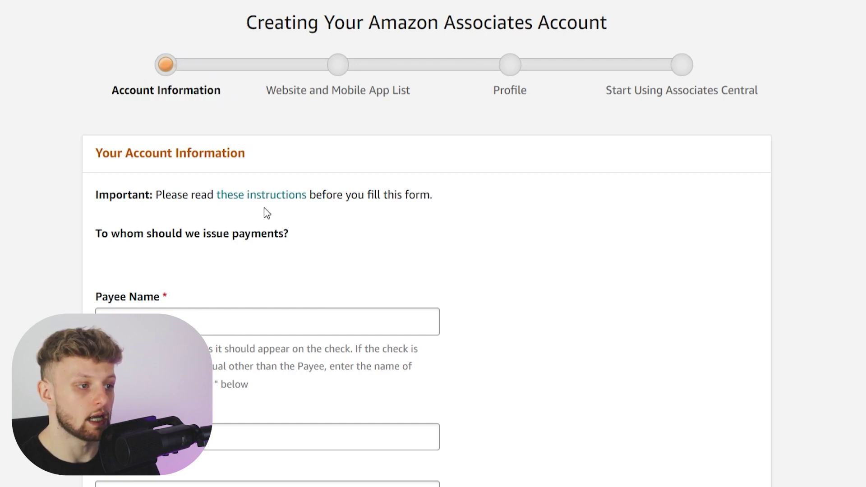
left_click_drag(267, 90, 445, 88)
left_click(410, 103)
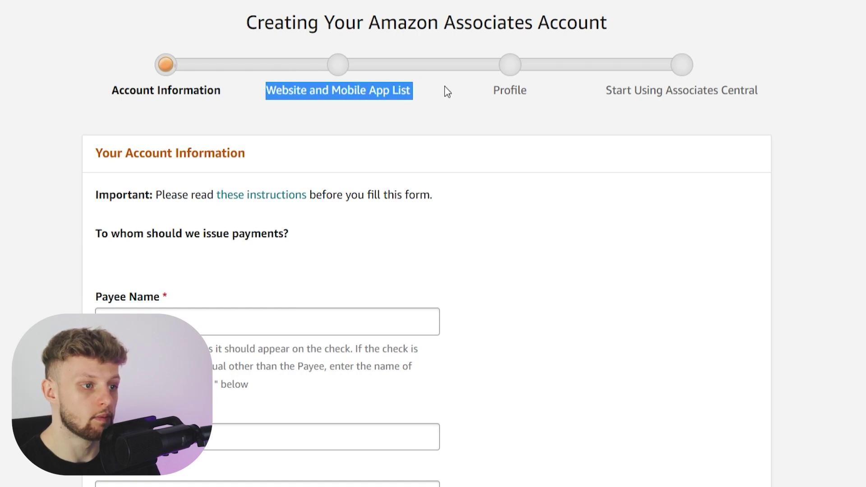
left_click_drag(545, 87, 490, 96)
left_click(540, 77)
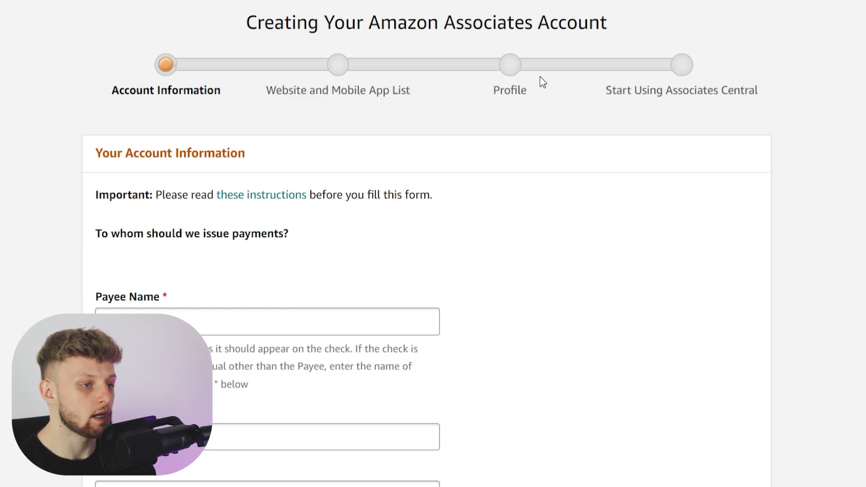
left_click_drag(607, 93, 762, 104)
left_click(790, 65)
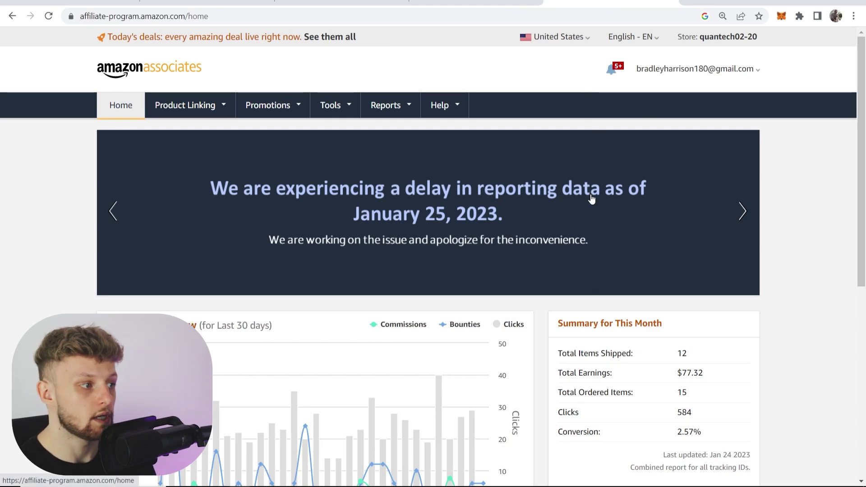
- Scroll through the Associates Central earnings overview and back up
scroll(593, 199, "down", 8)
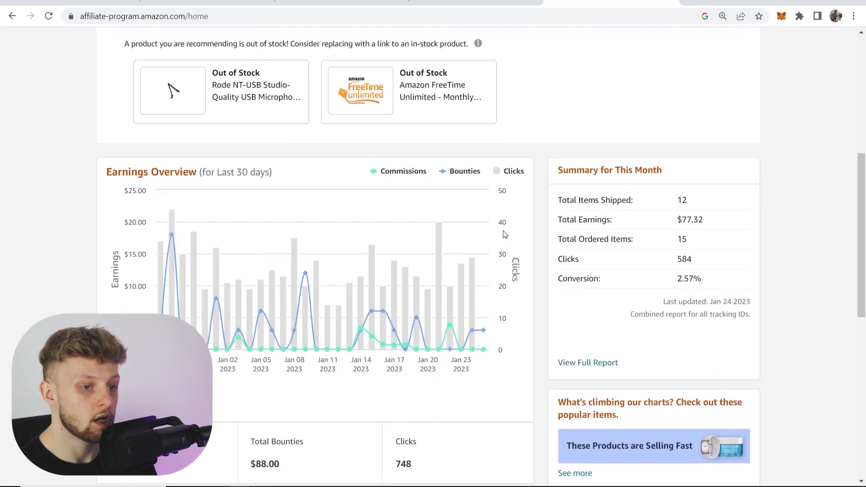
scroll(428, 319, "down", 2)
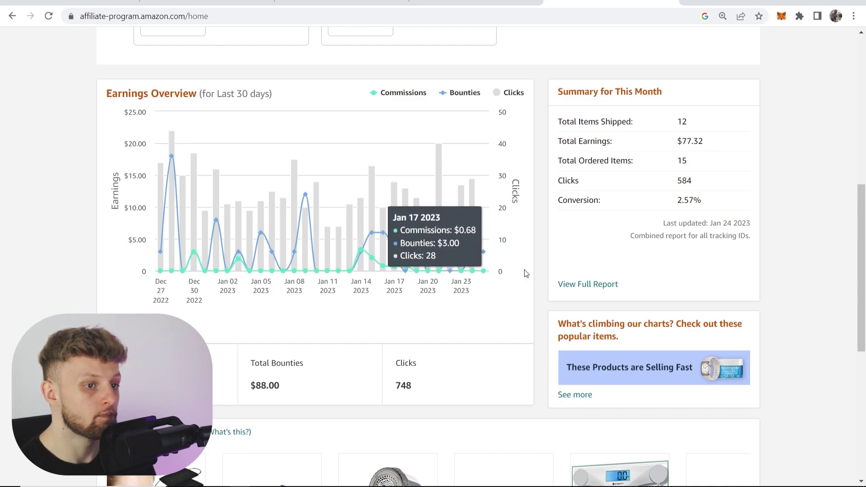
scroll(778, 226, "up", 10)
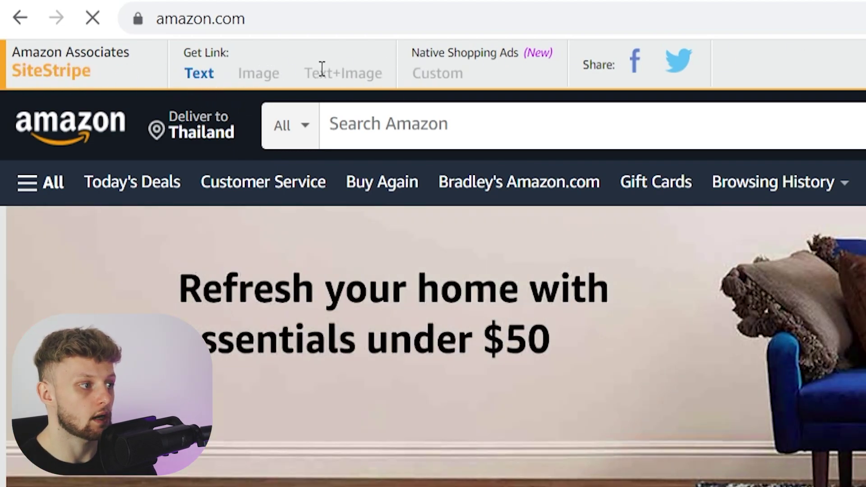
- Search Amazon for 'dash cam'
left_click(451, 119)
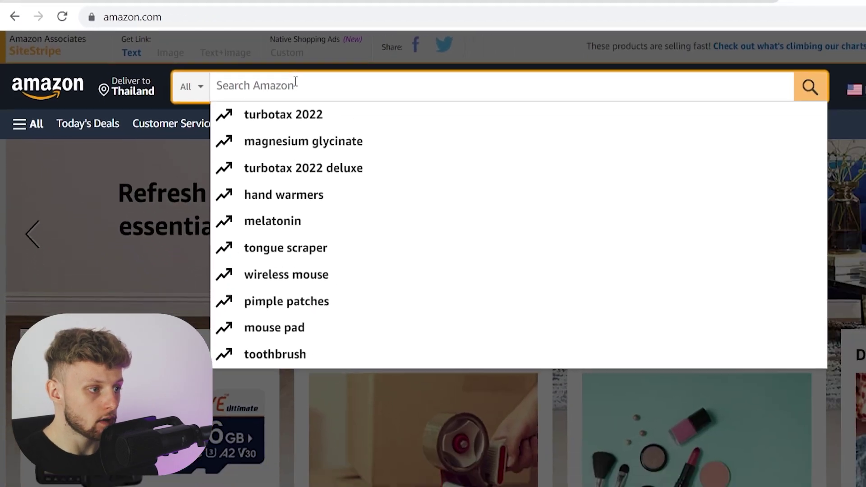
type("dash cam")
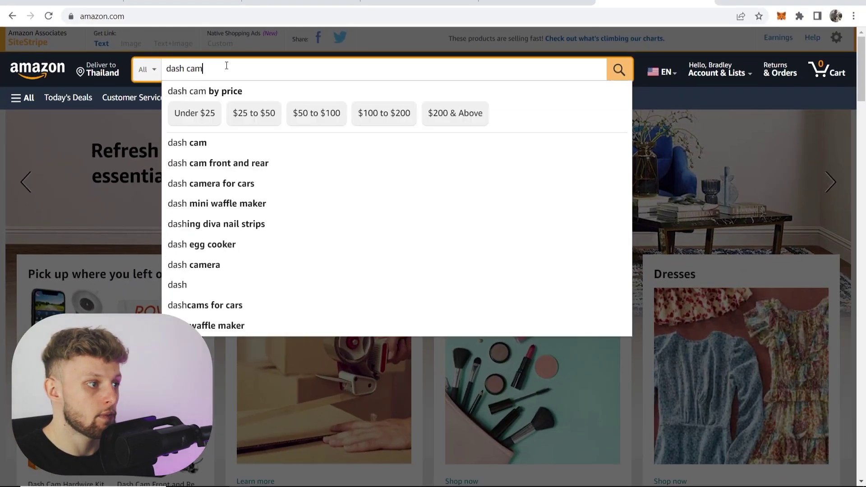
key("Return")
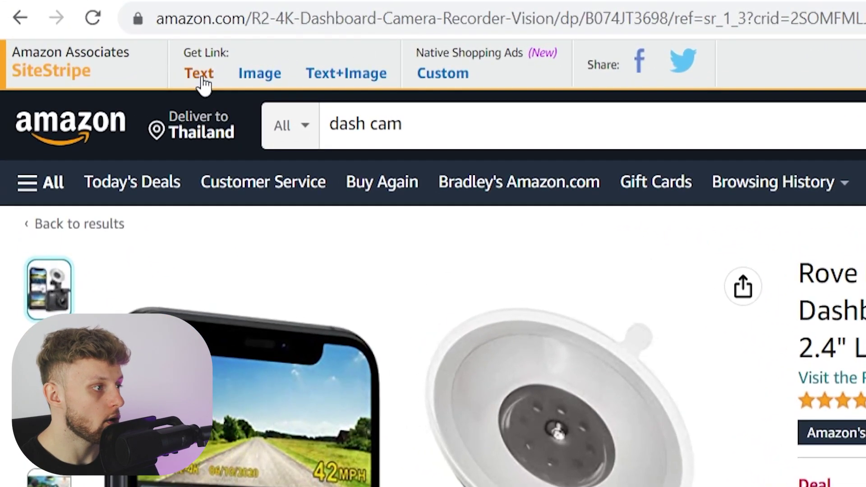
- Generate a SiteStripe text link for the Rove R2-4K dash cam and copy the short link
left_click(151, 64)
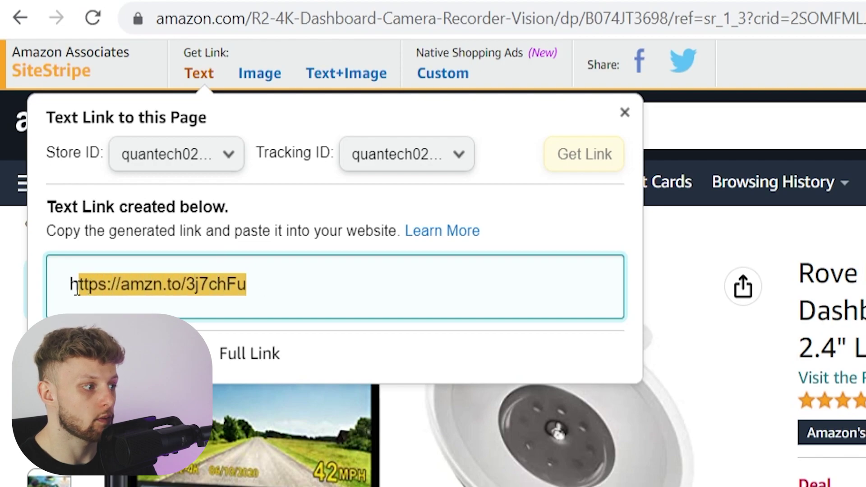
left_click(266, 295)
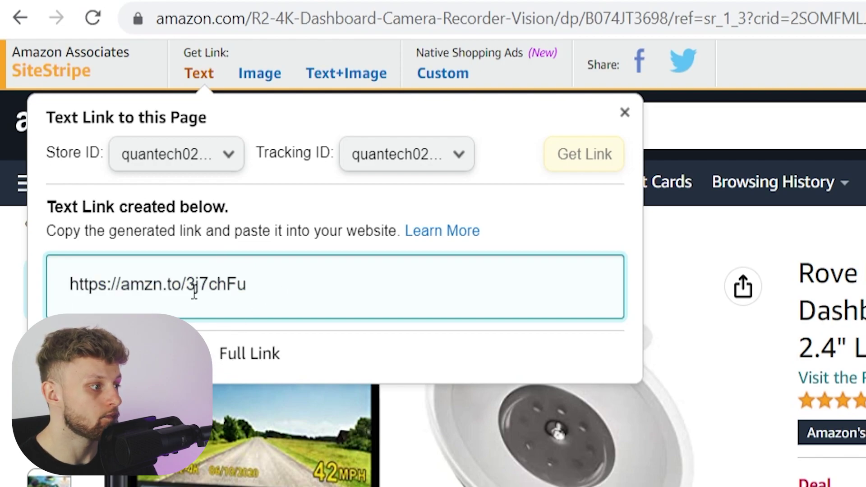
left_click_drag(193, 286, 57, 292)
right_click(133, 292)
left_click(160, 306)
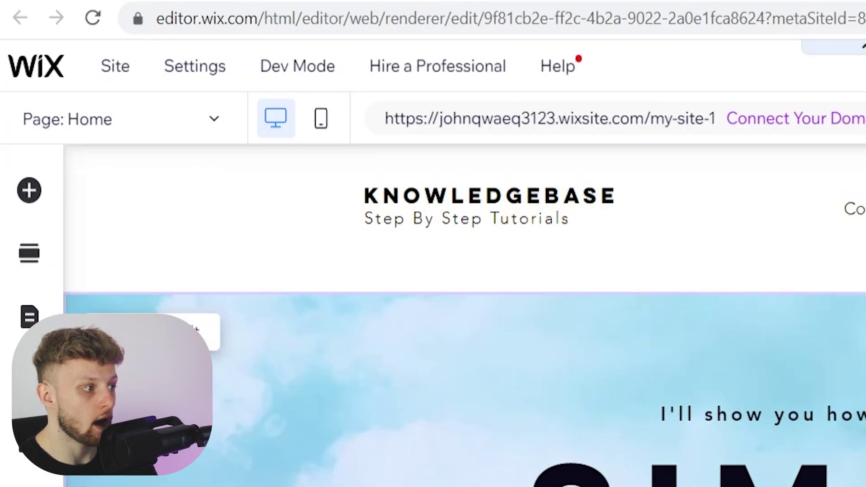
- Add a paragraph just below the header strip and widen it so the text rewraps
scroll(855, 370, "down", 5)
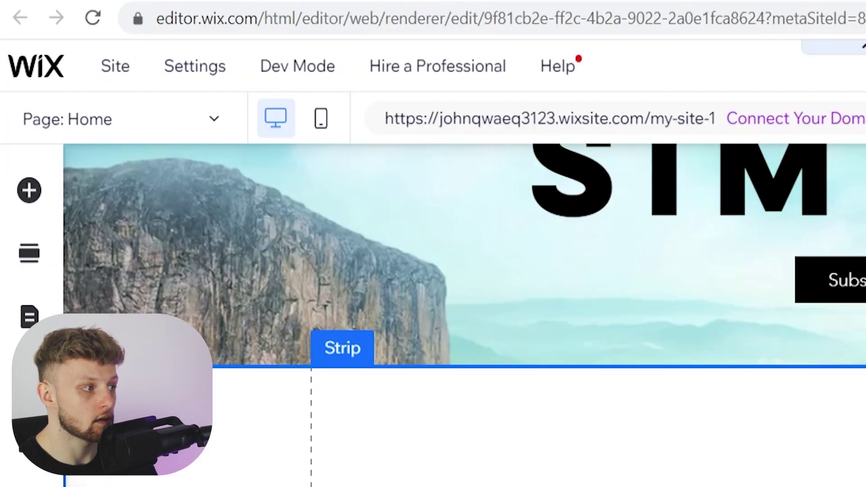
left_click(29, 191)
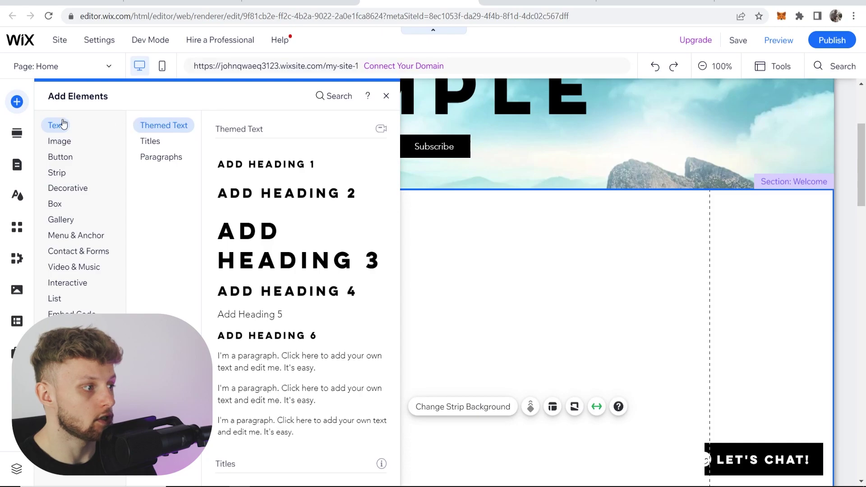
left_click_drag(261, 371, 397, 390)
left_click_drag(455, 385, 284, 260)
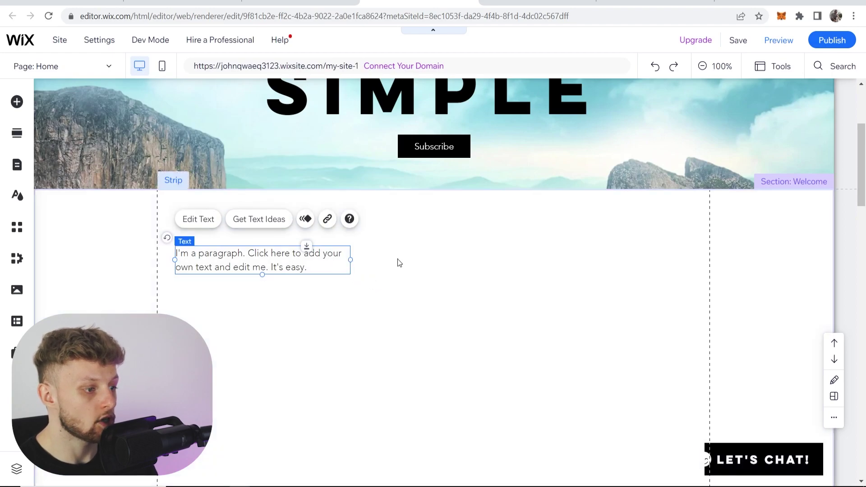
left_click_drag(350, 260, 397, 262)
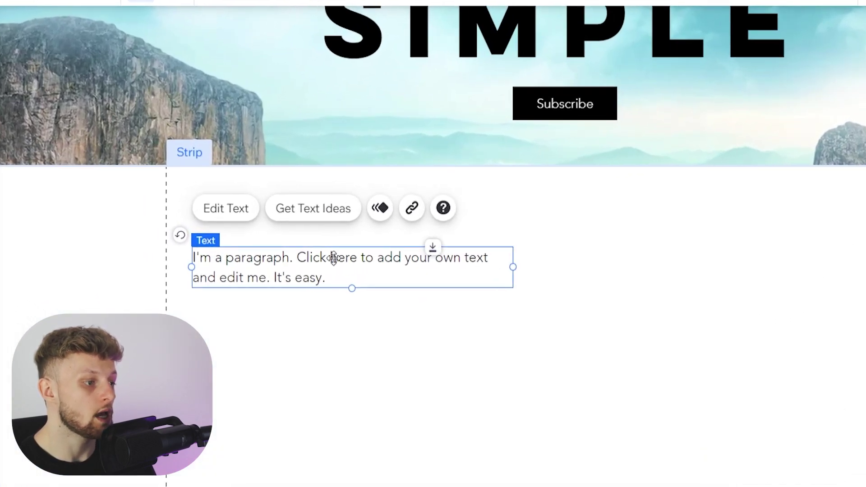
double_click(334, 258)
left_click_drag(330, 258, 357, 258)
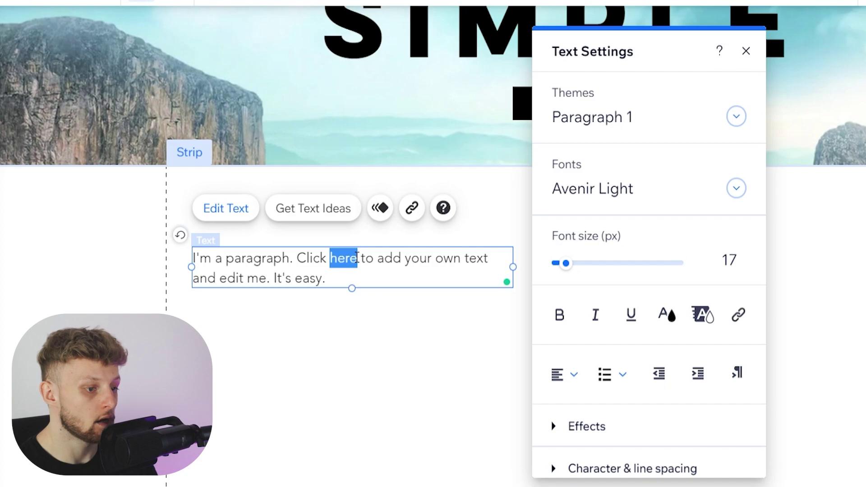
left_click(739, 317)
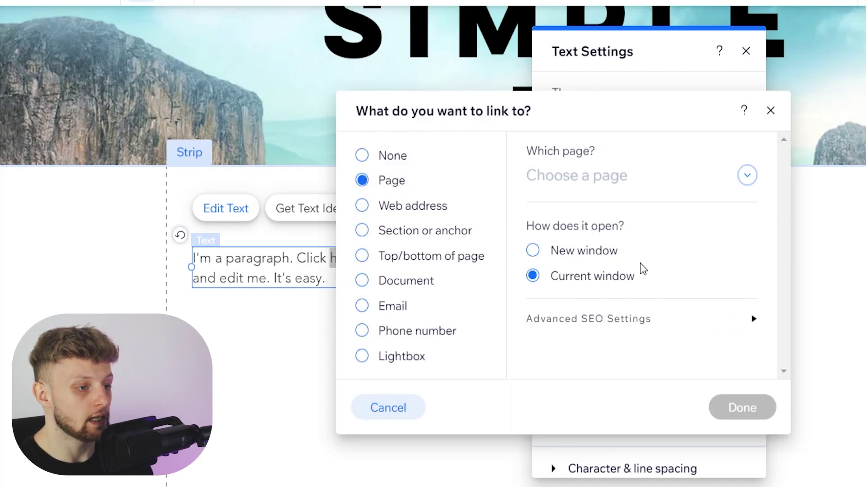
left_click(362, 206)
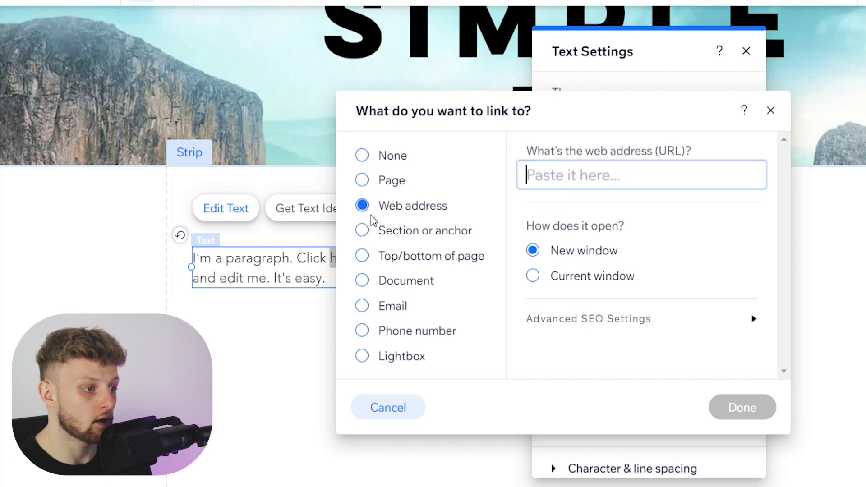
key("ctrl+v")
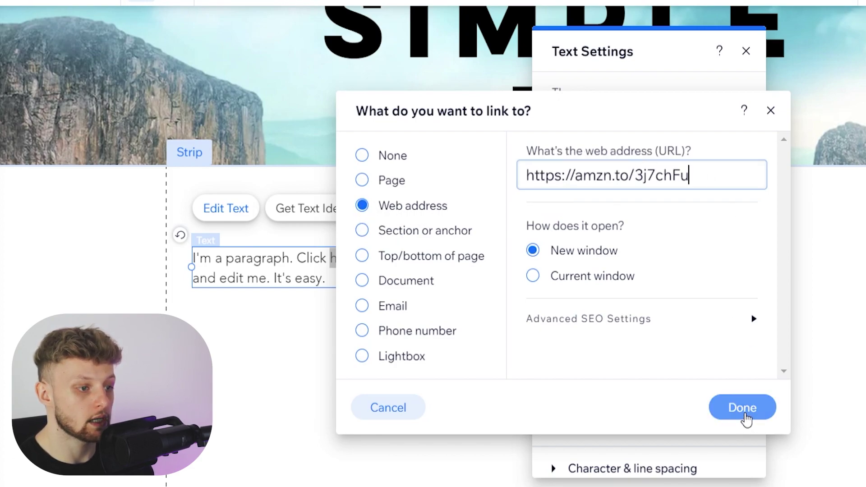
left_click(745, 413)
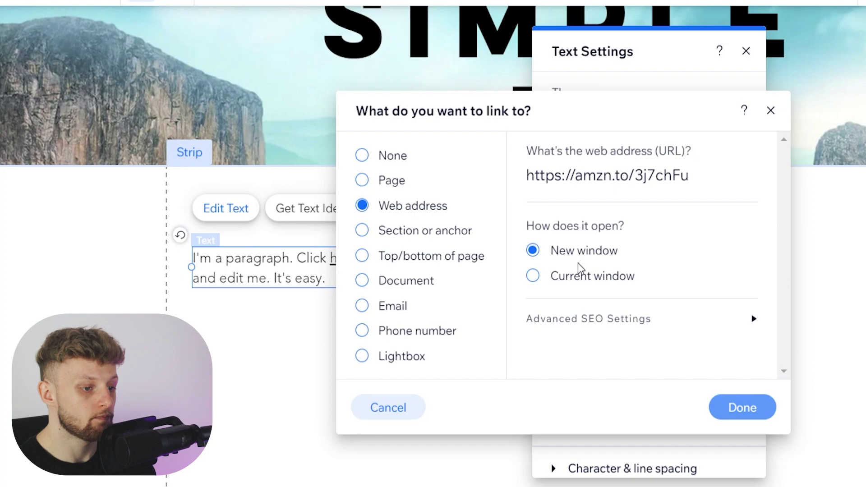
left_click(356, 293)
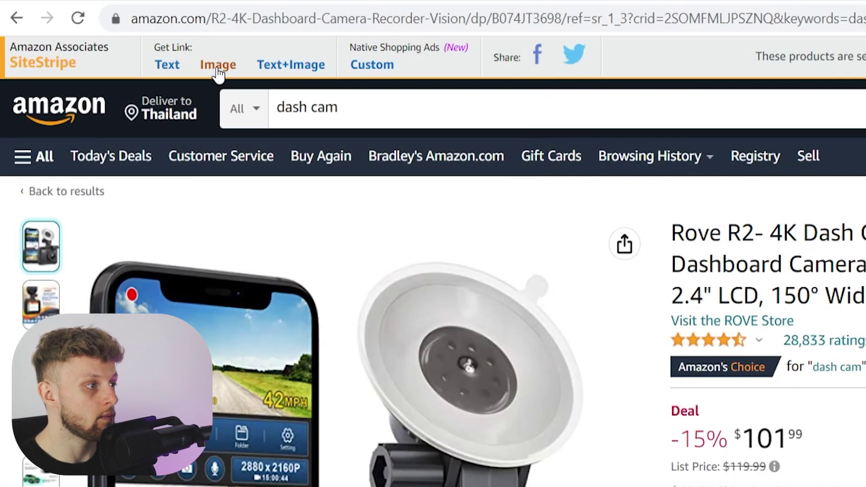
- Copy the SiteStripe Text+Image HTML code for the Rove R2 4K dash cam
left_click(216, 65)
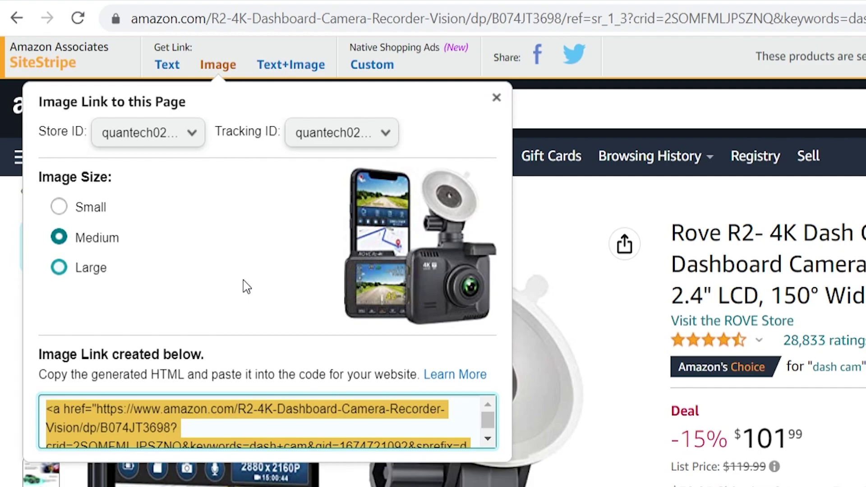
left_click(279, 67)
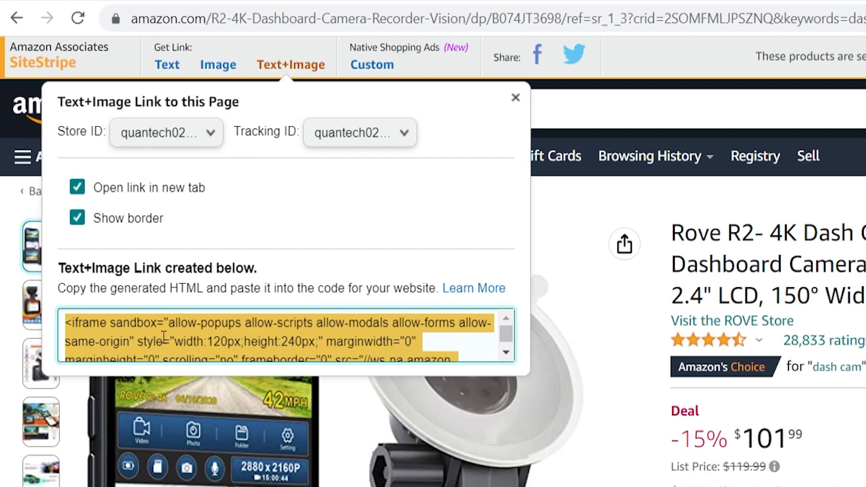
right_click(247, 336)
left_click(290, 351)
- Back in Wix, add an Embed HTML element and place it beside the paragraph
left_click(646, 6)
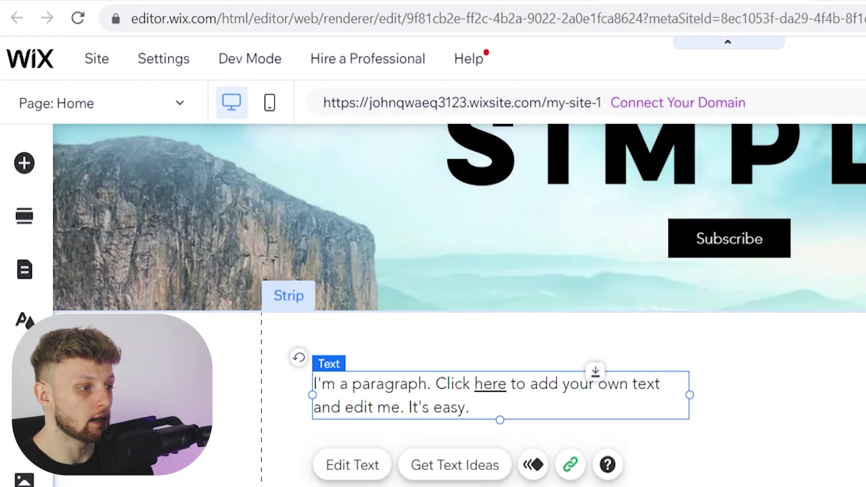
left_click(25, 164)
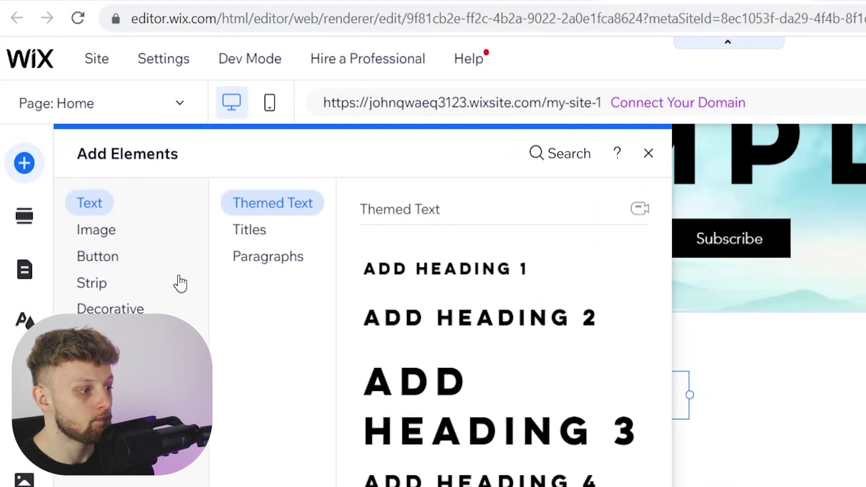
left_click(128, 230)
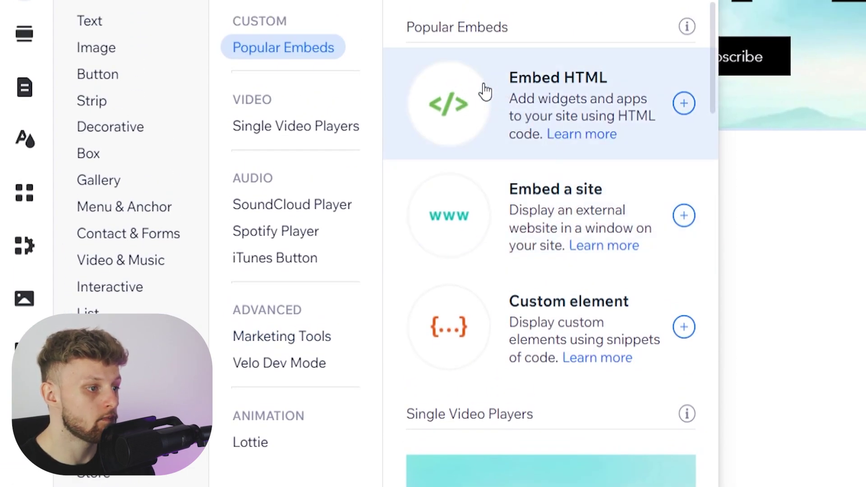
left_click(482, 92)
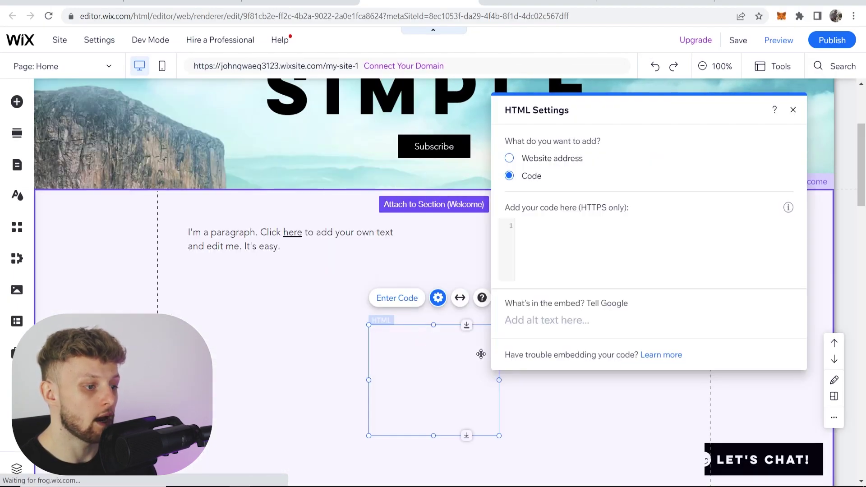
left_click_drag(446, 372, 528, 297)
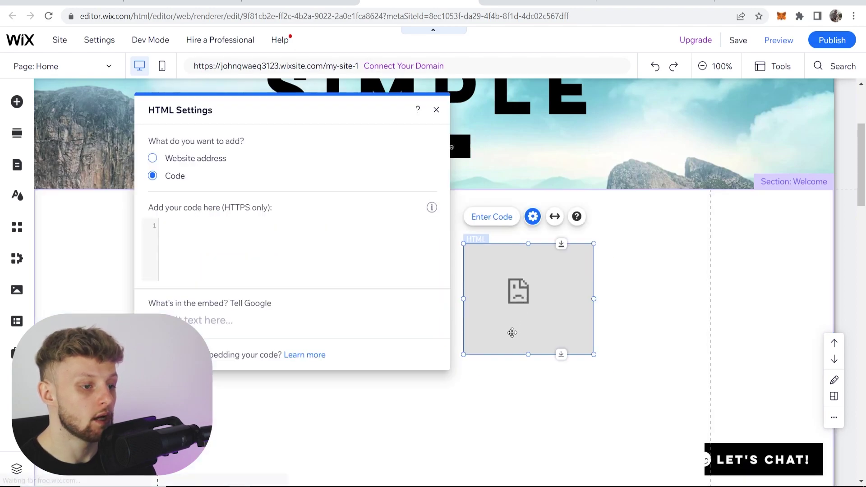
- Paste and apply the Amazon code, then enlarge the widget to show $101.99 and Shop now
left_click(257, 245)
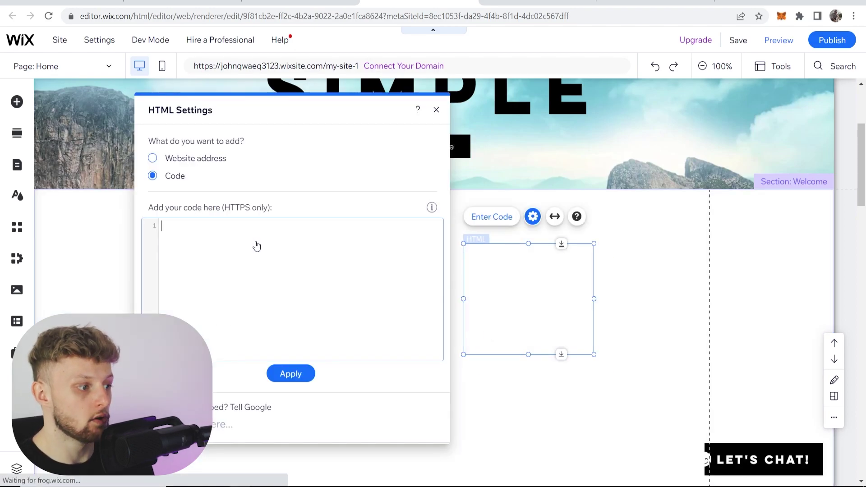
key("ctrl+v")
left_click(291, 374)
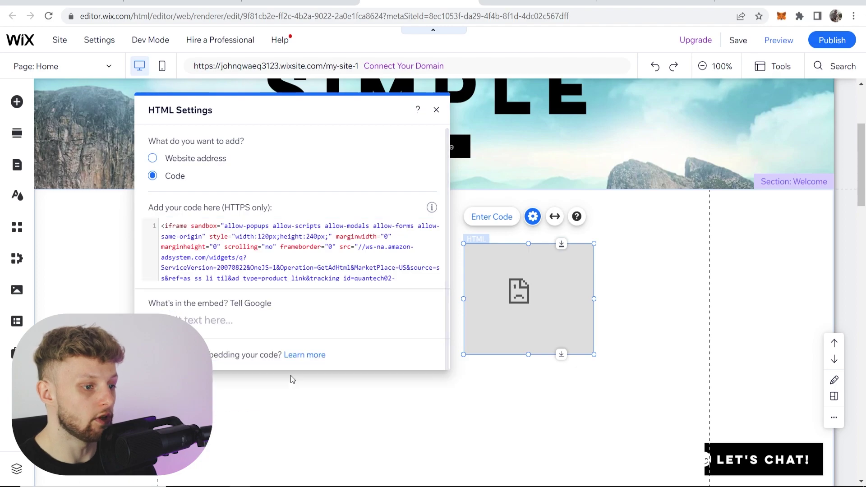
left_click(437, 110)
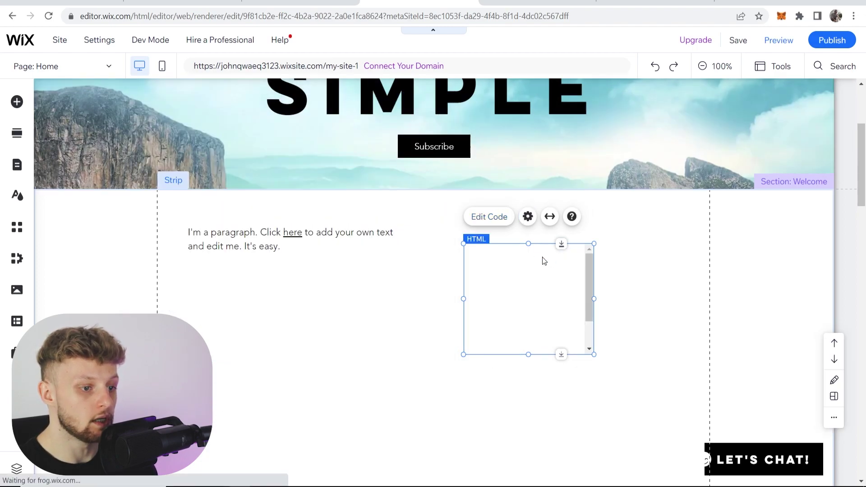
left_click_drag(589, 355, 598, 405)
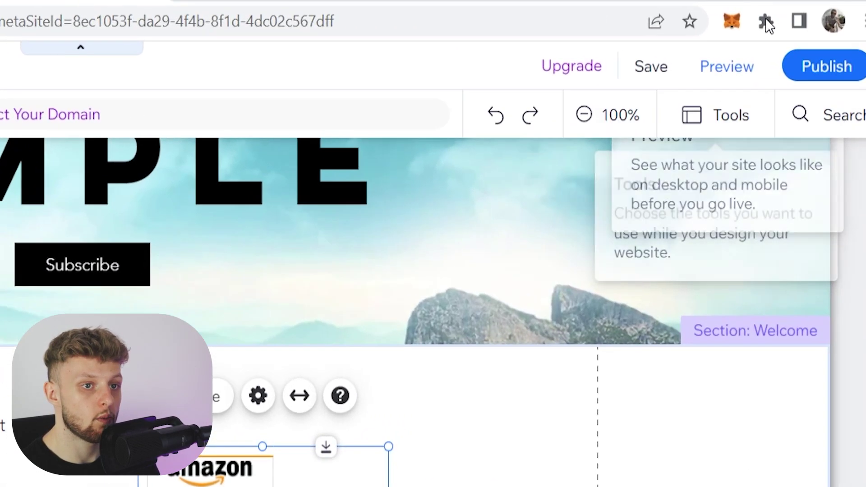
- Dismiss Chrome's extensions list and move the Amazon widget closer, level with the paragraph's top
left_click(799, 16)
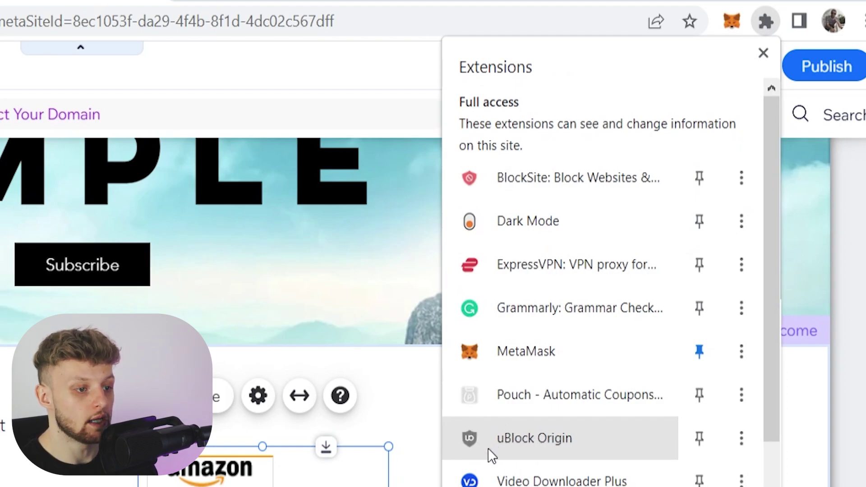
key("Escape")
left_click_drag(218, 478, 304, 417)
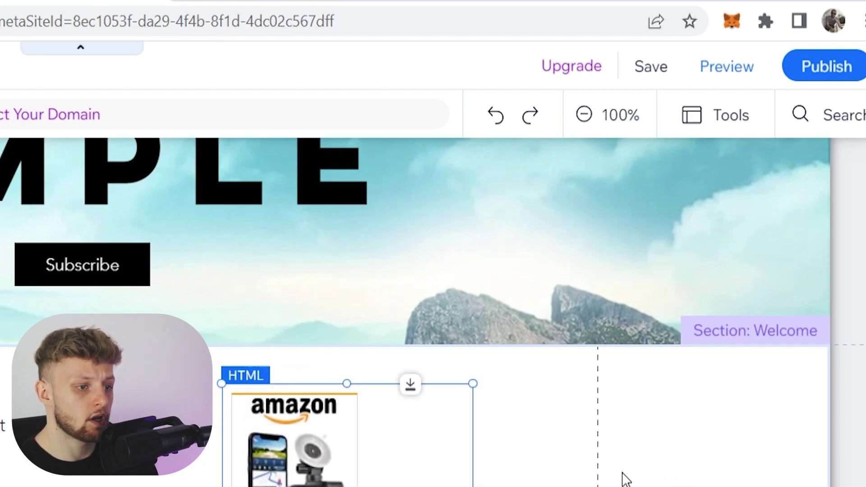
left_click(369, 367)
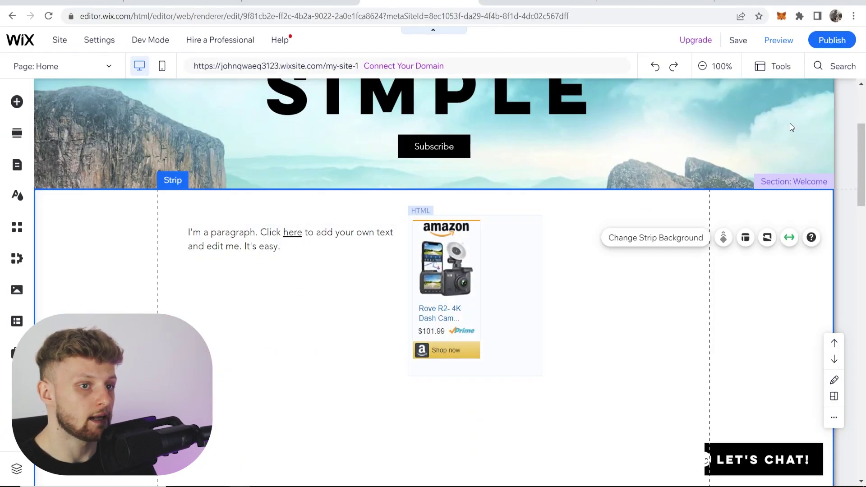
- Preview the page and follow the Amazon widget to the Rove R2 4K Dash Cam product page
left_click(784, 41)
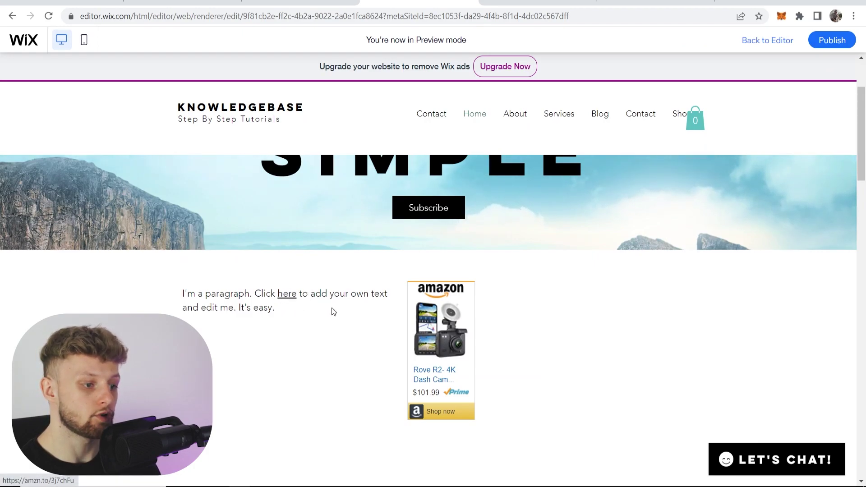
left_click(423, 398)
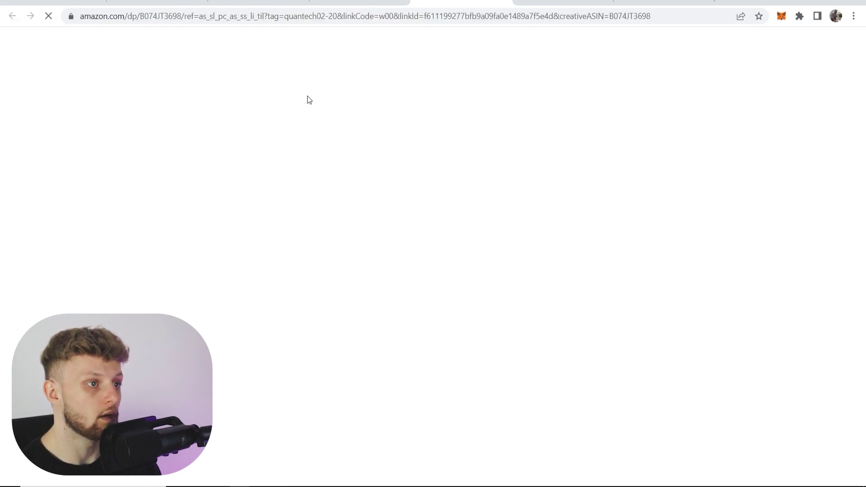